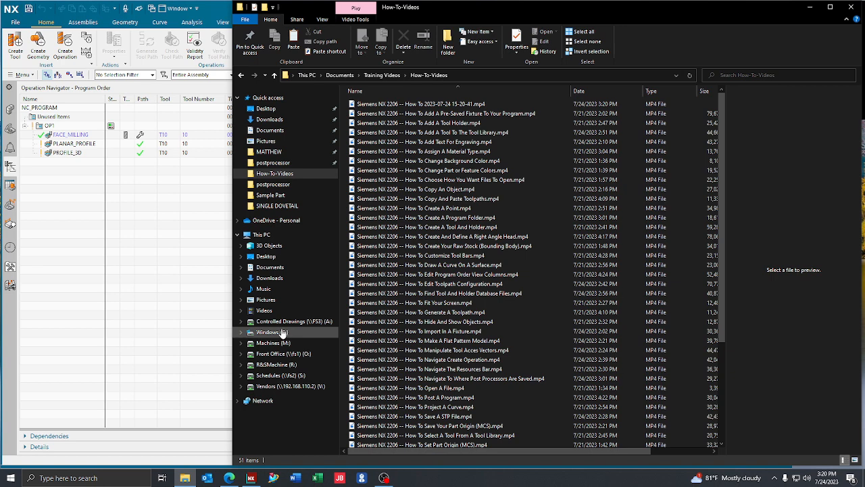
# - Browse to the folder C:\Program Files\Siemens\NX2206\MACH\resource\template_part\english
pyautogui.click(281, 332)
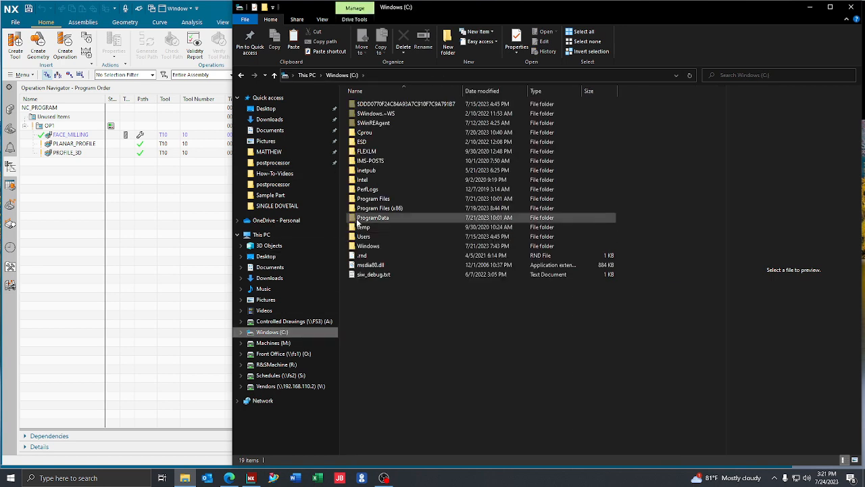
pyautogui.doubleClick(369, 201)
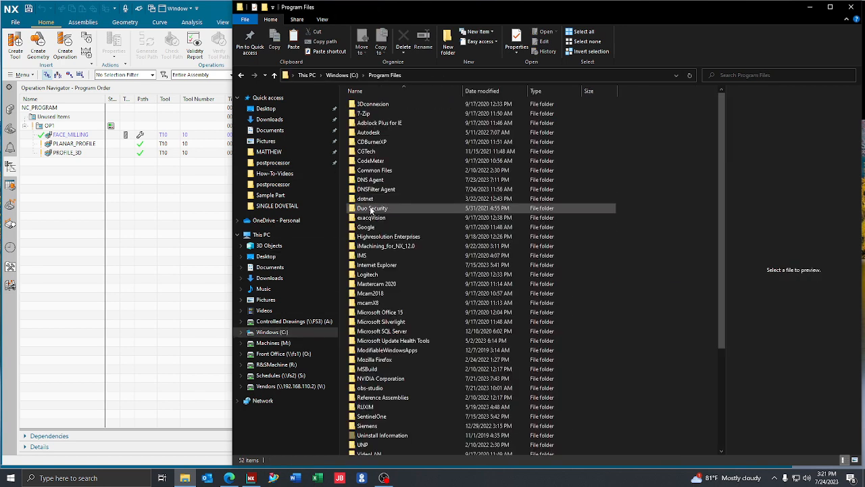
pyautogui.click(376, 426)
pyautogui.doubleClick(376, 427)
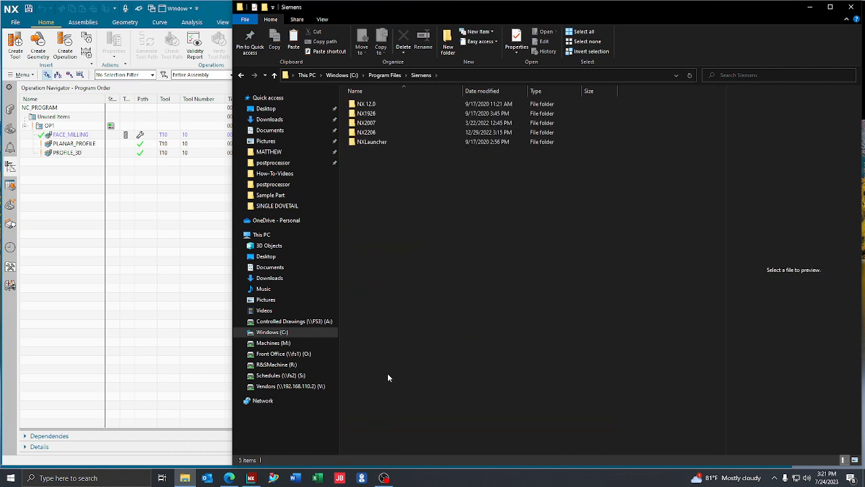
pyautogui.doubleClick(378, 133)
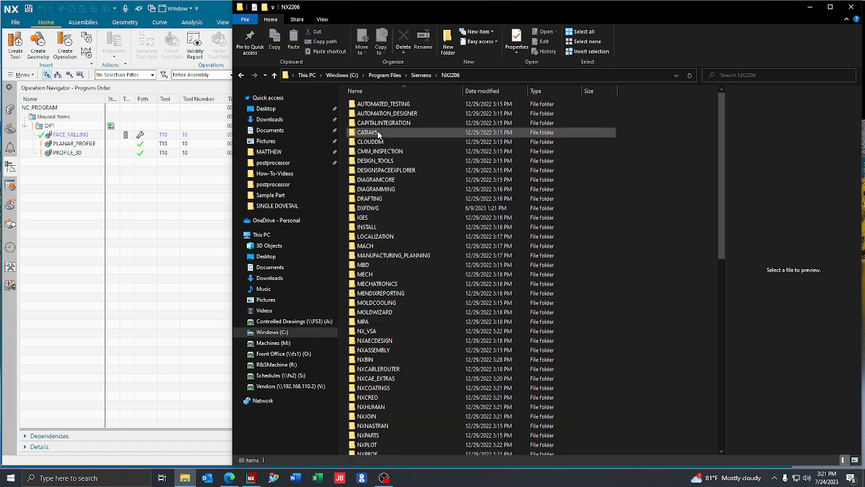
pyautogui.doubleClick(375, 247)
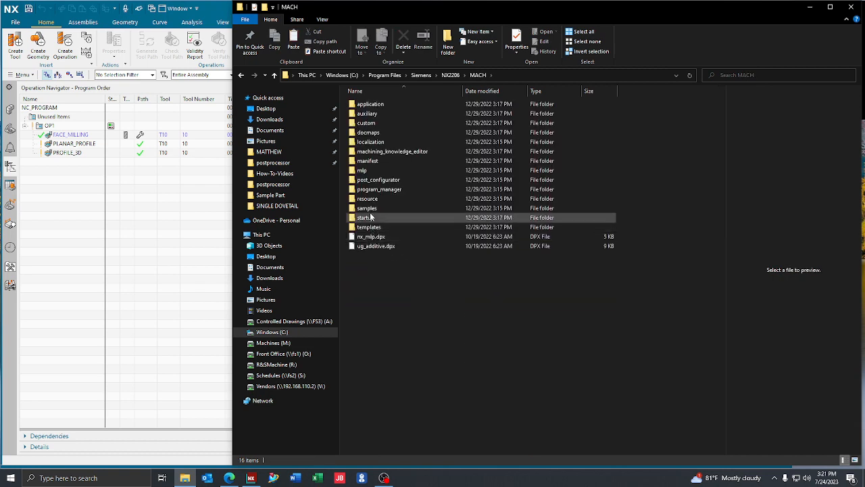
pyautogui.doubleClick(368, 200)
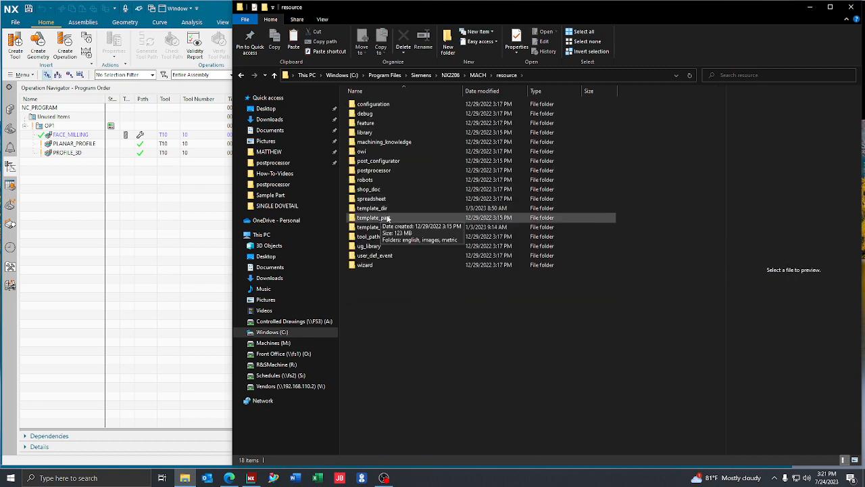
pyautogui.doubleClick(392, 217)
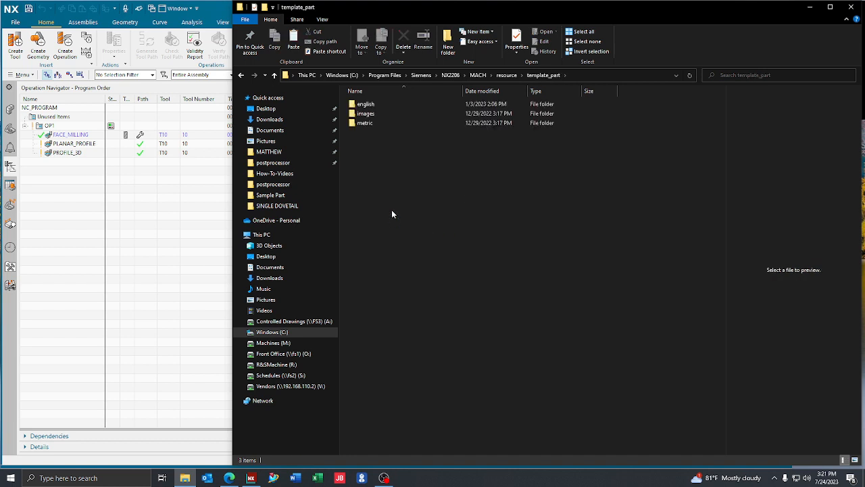
pyautogui.doubleClick(376, 105)
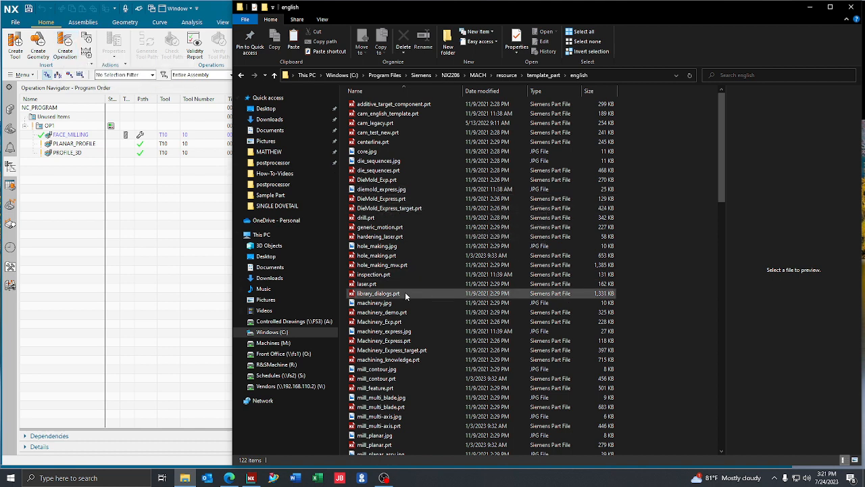
# - Check the file properties of mill_planar.prt for its attributes, and open the template part in NX
pyautogui.click(396, 446)
pyautogui.rightClick(403, 444)
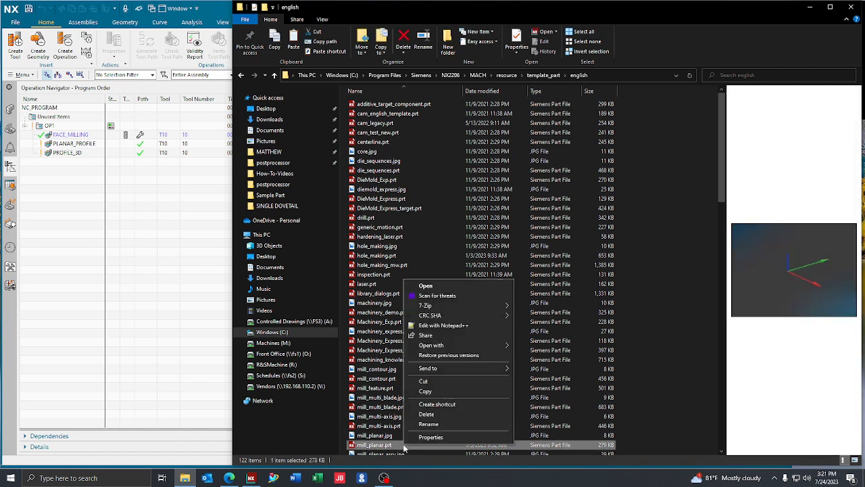
pyautogui.click(429, 438)
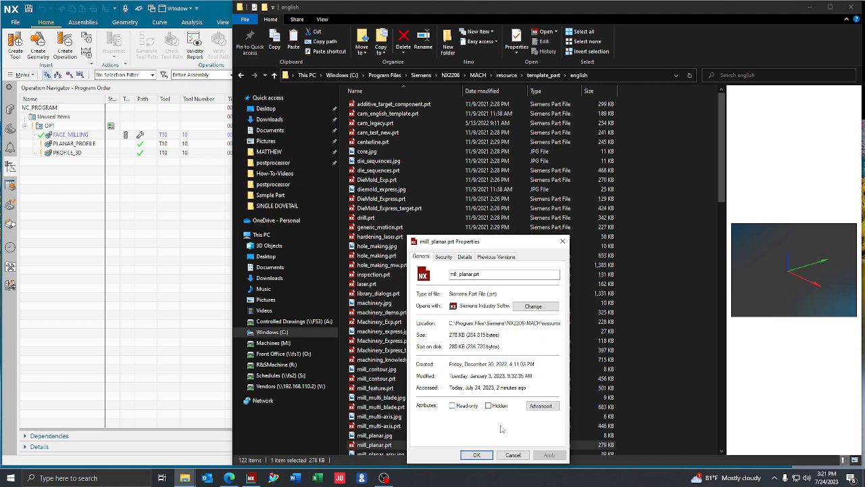
pyautogui.click(476, 454)
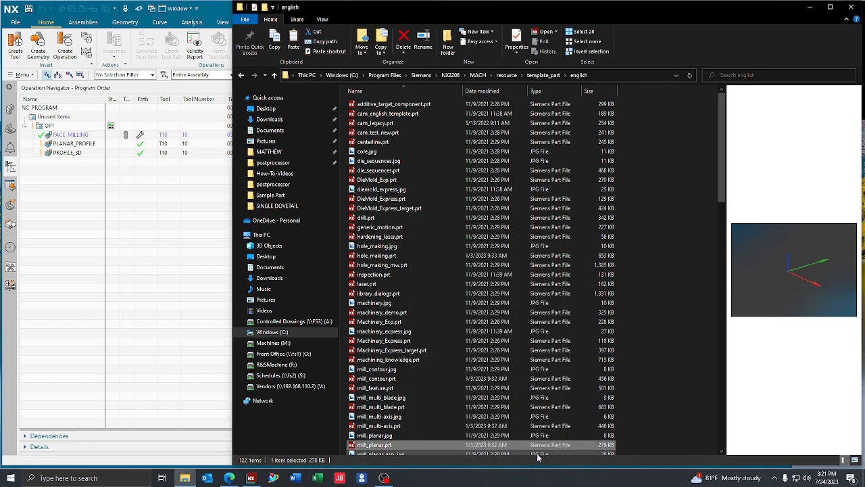
pyautogui.doubleClick(372, 446)
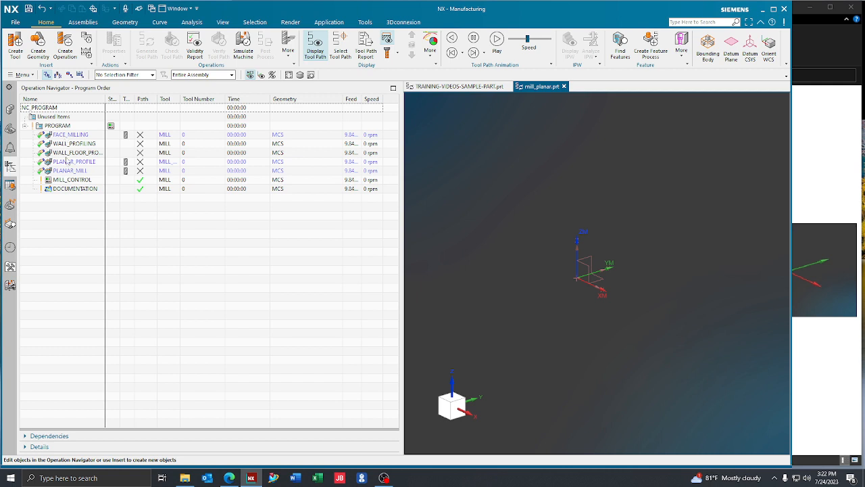
# - Set the PLANAR_PROFILE operation's spindle speed to 2000 rpm and cut feed rate to 15 ipm, recalculating the cutting data
pyautogui.click(71, 161)
pyautogui.doubleClick(72, 162)
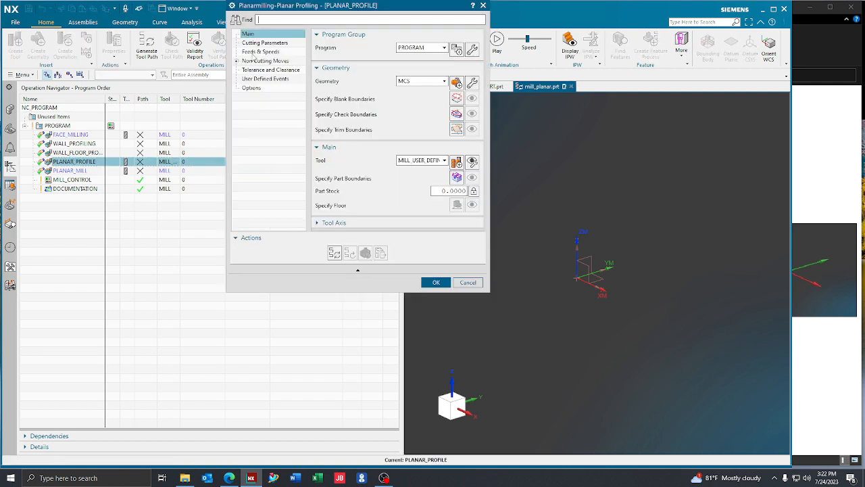
pyautogui.click(257, 53)
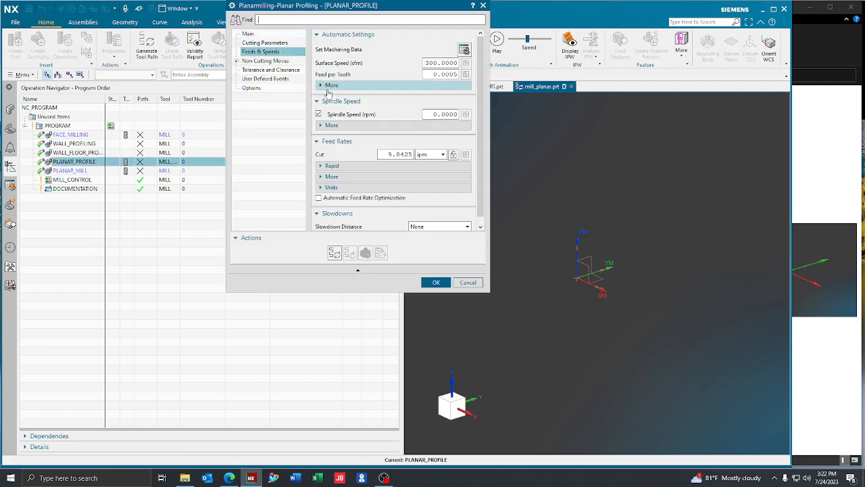
pyautogui.click(440, 115)
pyautogui.write('2000')
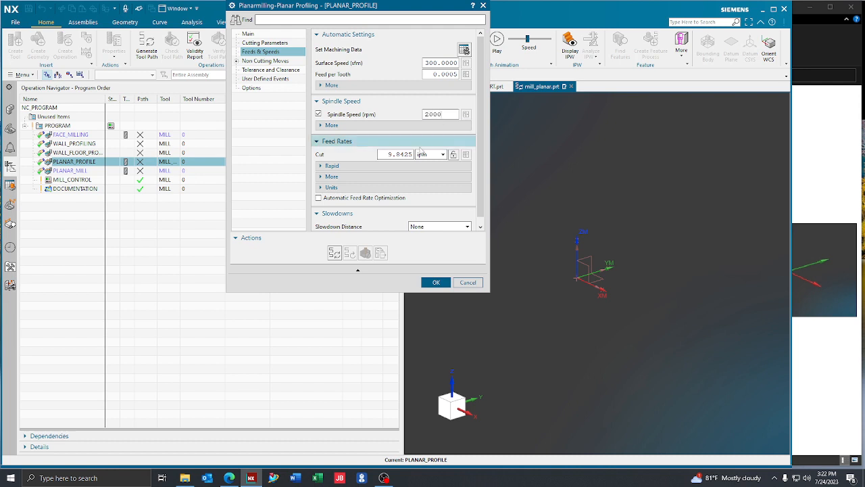
pyautogui.click(399, 154)
pyautogui.write('15')
pyautogui.click(465, 114)
pyautogui.click(443, 283)
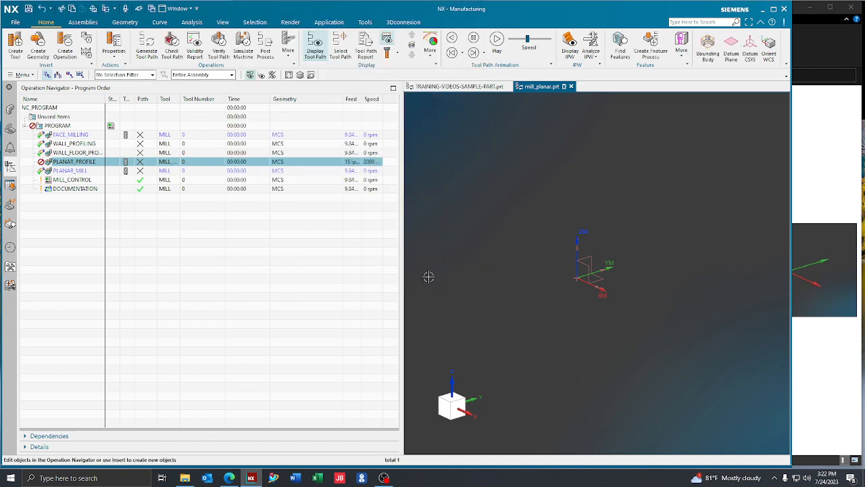
# - Try to generate the PLANAR_PROFILE tool path, and clear the tool assigned to that operation
pyautogui.click(148, 49)
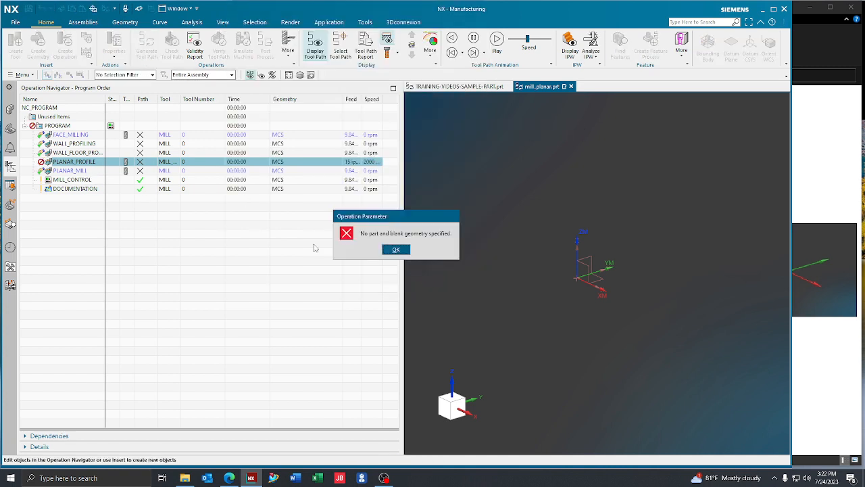
pyautogui.click(394, 252)
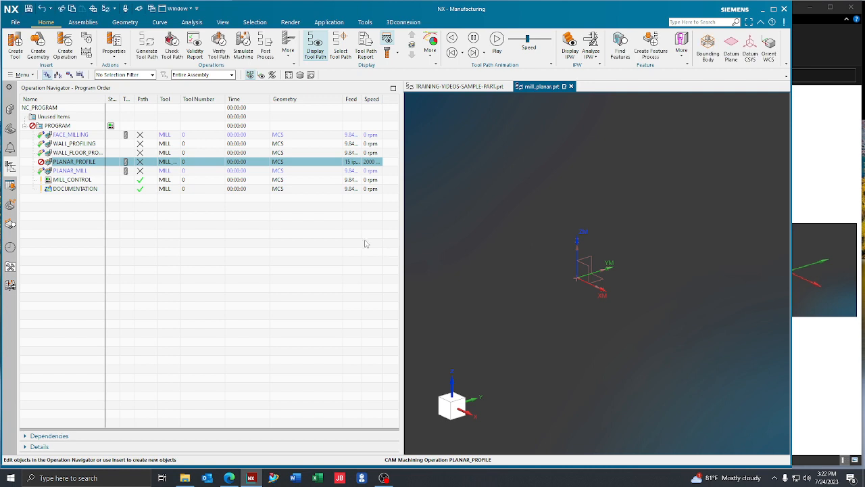
pyautogui.doubleClick(87, 163)
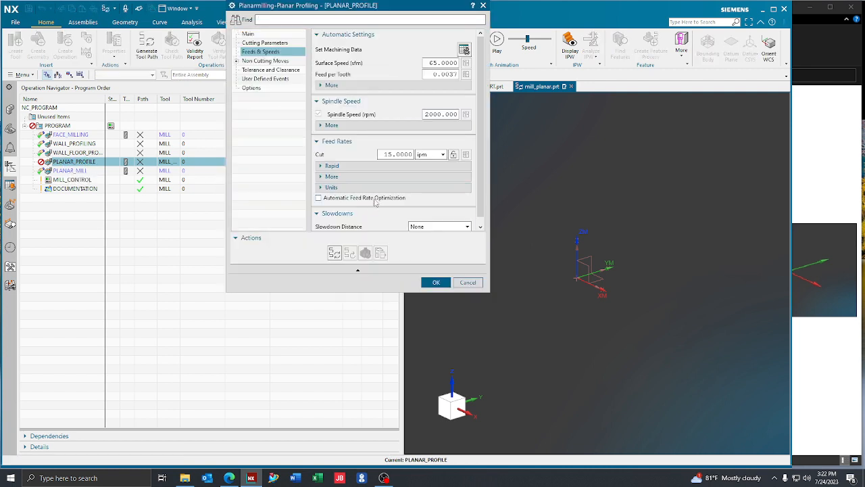
pyautogui.click(248, 34)
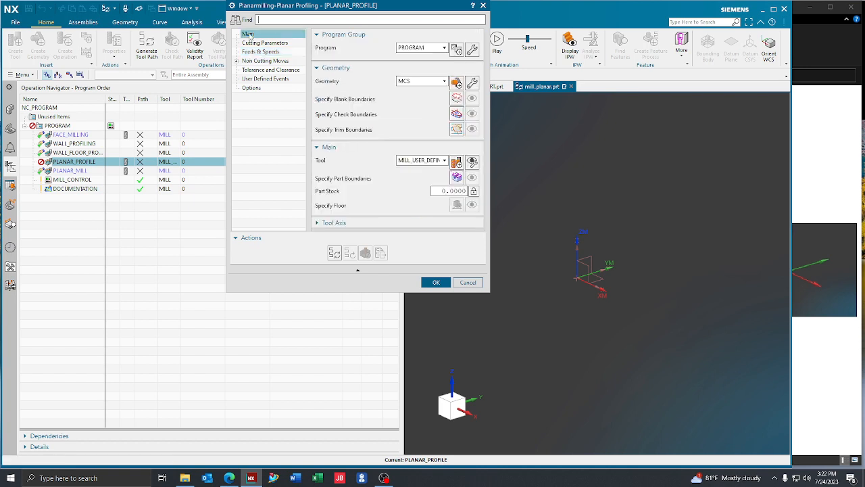
pyautogui.click(424, 161)
pyautogui.click(416, 170)
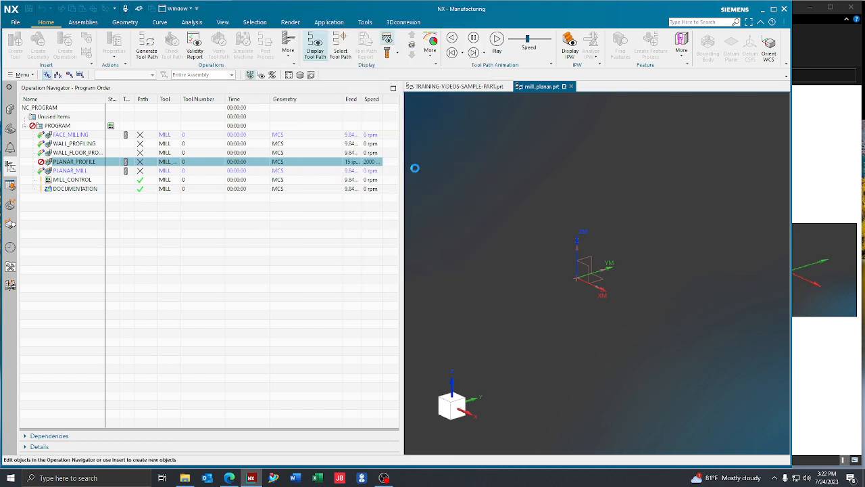
pyautogui.click(436, 282)
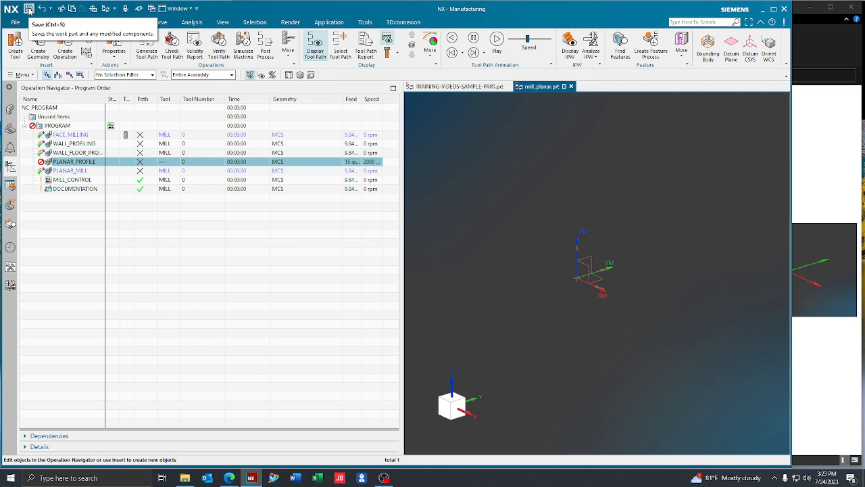
# - Review the mill_planar subtypes available for a new operation without creating one, and switch back to the english template folder in File Explorer
pyautogui.click(65, 47)
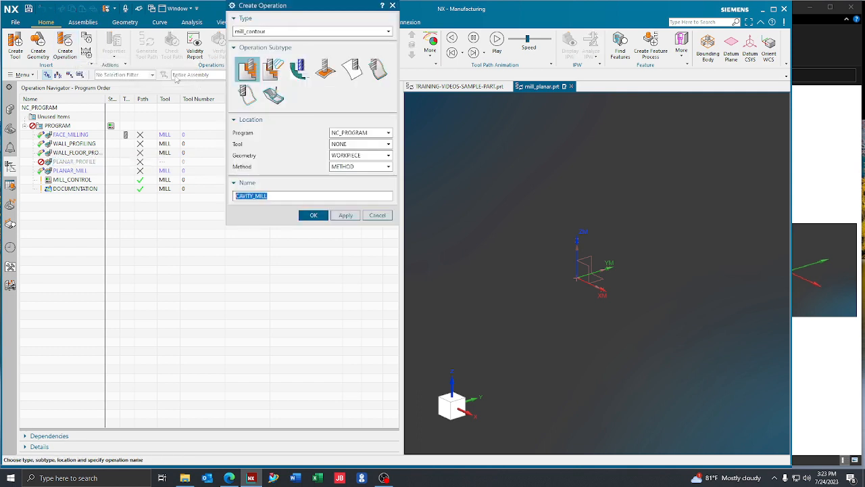
pyautogui.click(264, 32)
pyautogui.click(261, 40)
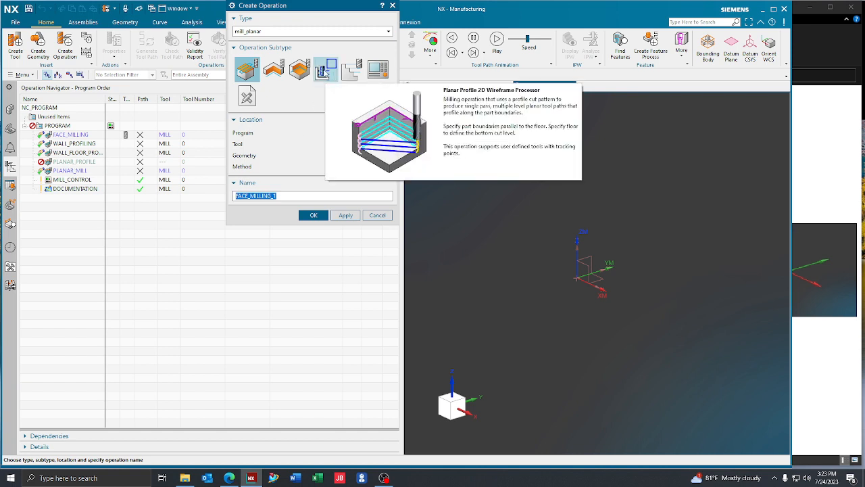
pyautogui.click(377, 215)
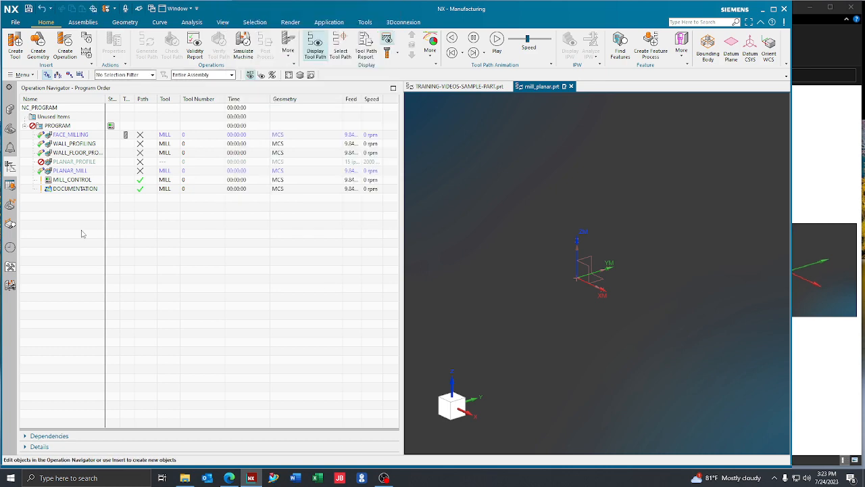
pyautogui.click(185, 478)
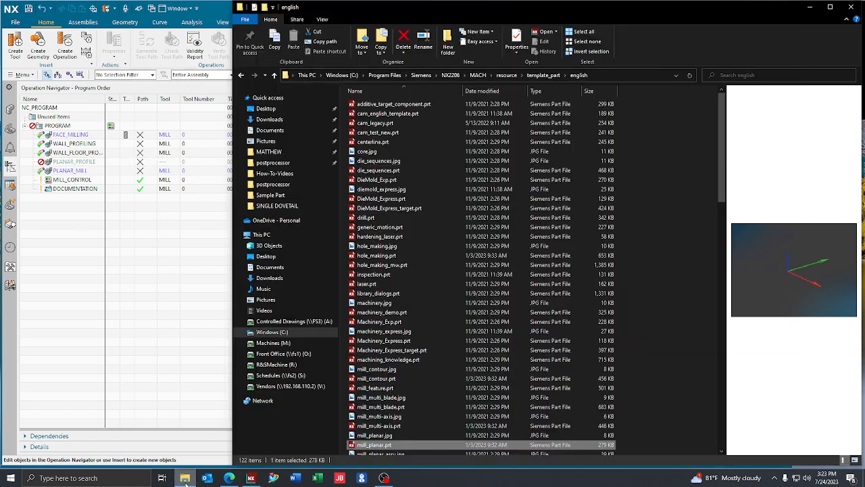